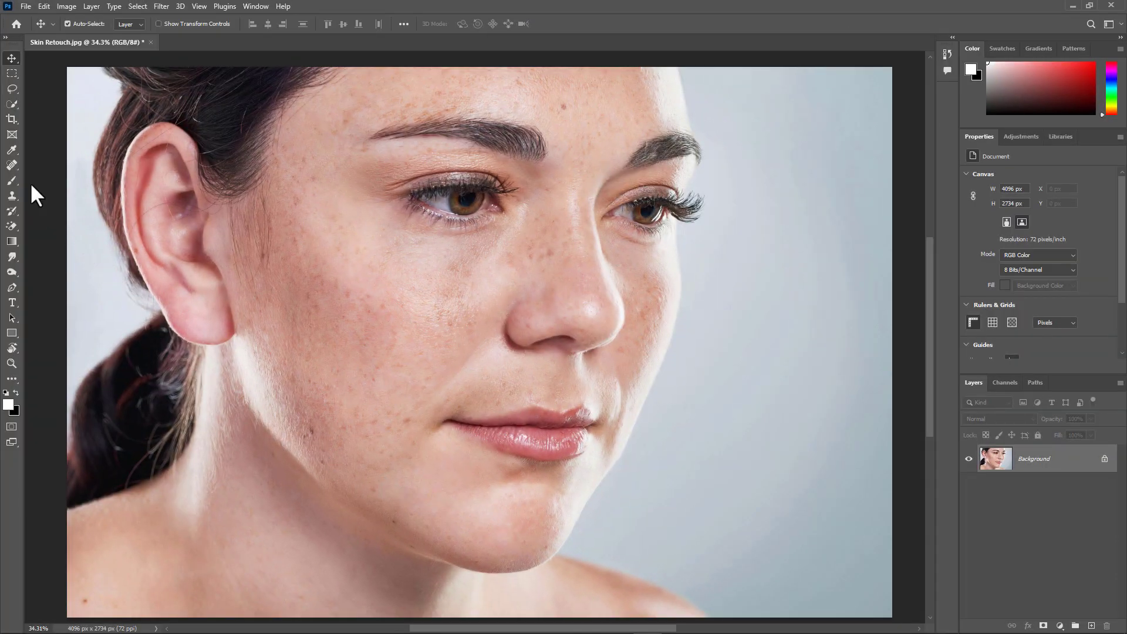
# Remove the blemishes on the forehead and above the eyebrow with the Spot Healing Brush in Content-Aware mode
pyautogui.click(13, 168)
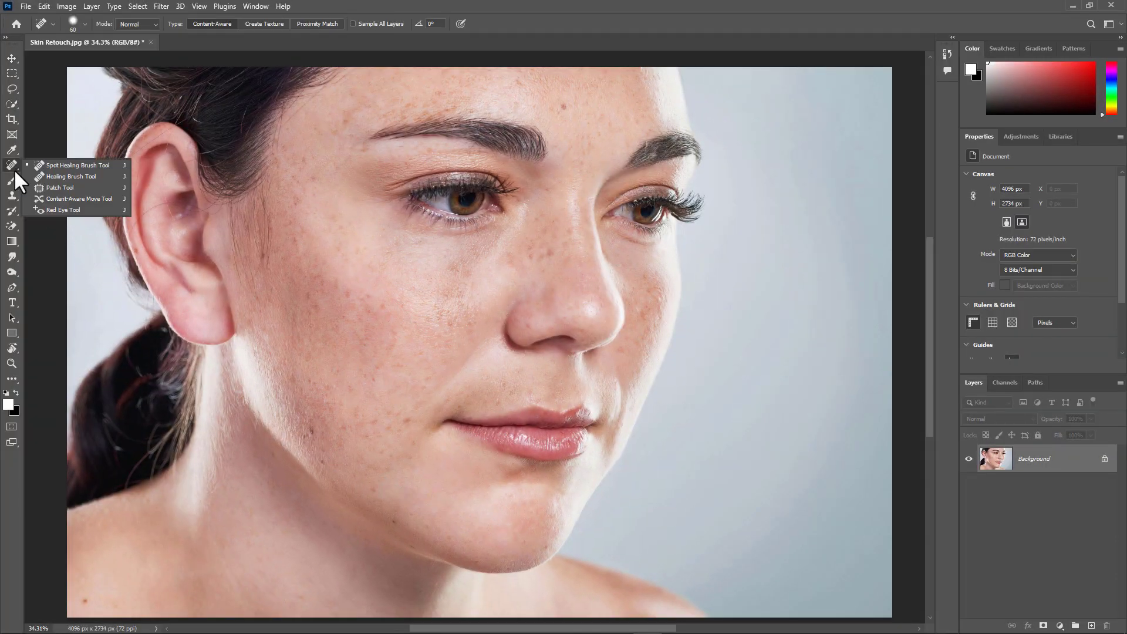
pyautogui.click(63, 166)
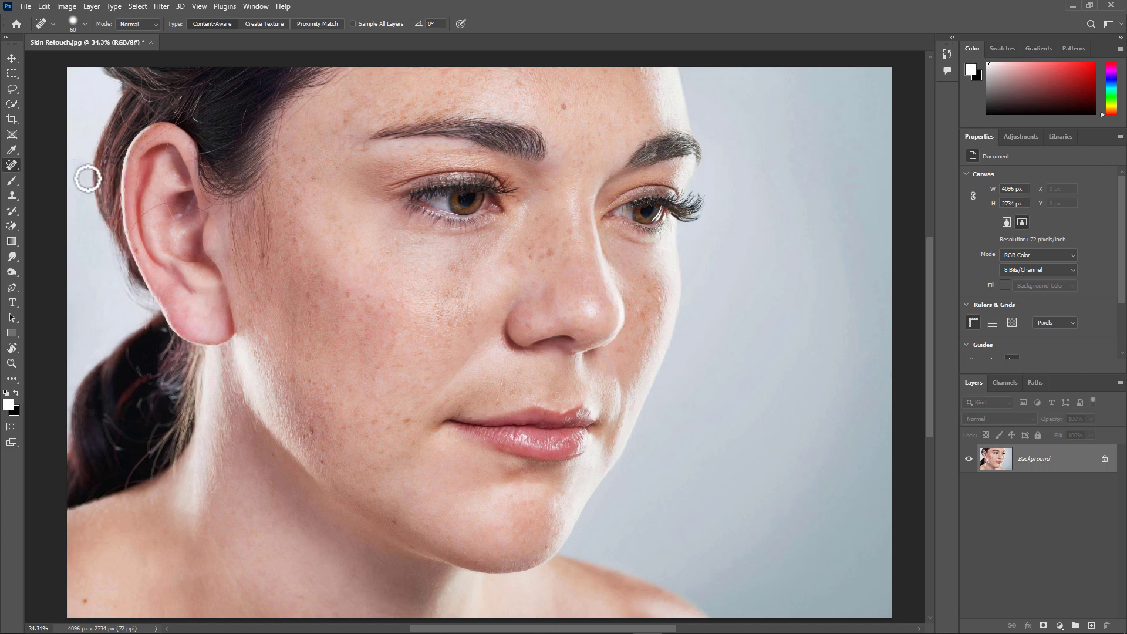
pyautogui.moveTo(564, 107); pyautogui.dragTo(558, 115)
pyautogui.click(516, 80)
pyautogui.moveTo(409, 105)
pyautogui.mouseDown()
pyautogui.moveTo(447, 89)
pyautogui.moveTo(421, 111)
pyautogui.mouseUp()
pyautogui.click(404, 115)
pyautogui.click(431, 93)
pyautogui.click(440, 89)
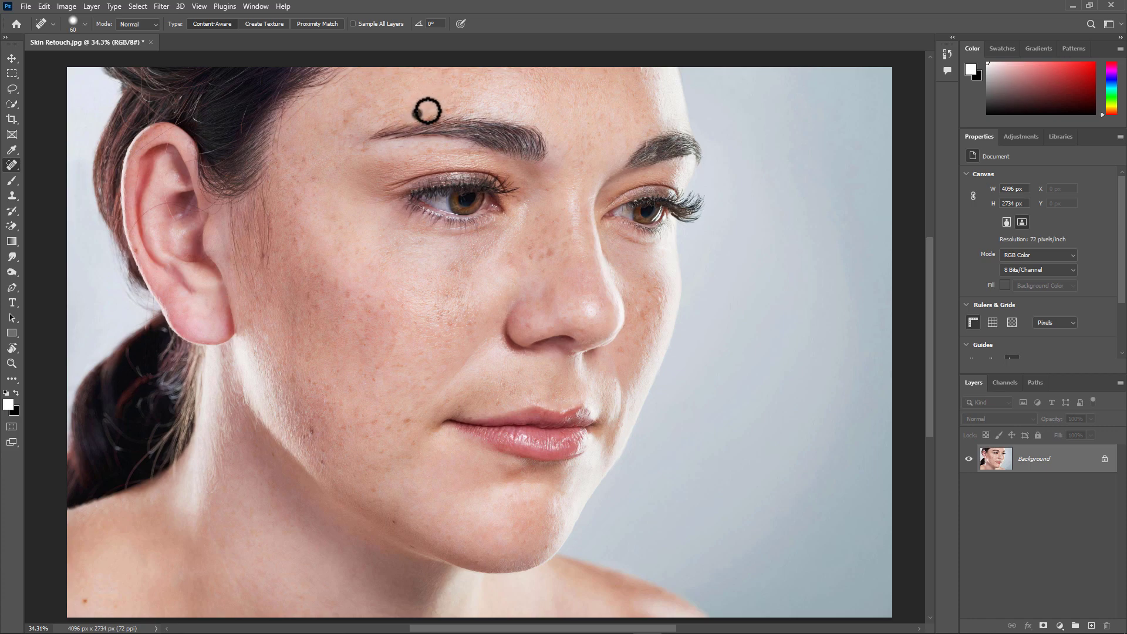
# Heal the remaining spots and freckles on the nose, both cheeks, temple, jaw and upper lip
pyautogui.click(540, 254)
pyautogui.click(553, 235)
pyautogui.click(633, 326)
pyautogui.click(649, 281)
pyautogui.click(639, 345)
pyautogui.click(409, 426)
pyautogui.click(304, 439)
pyautogui.click(308, 355)
pyautogui.click(362, 415)
pyautogui.click(410, 456)
pyautogui.click(297, 202)
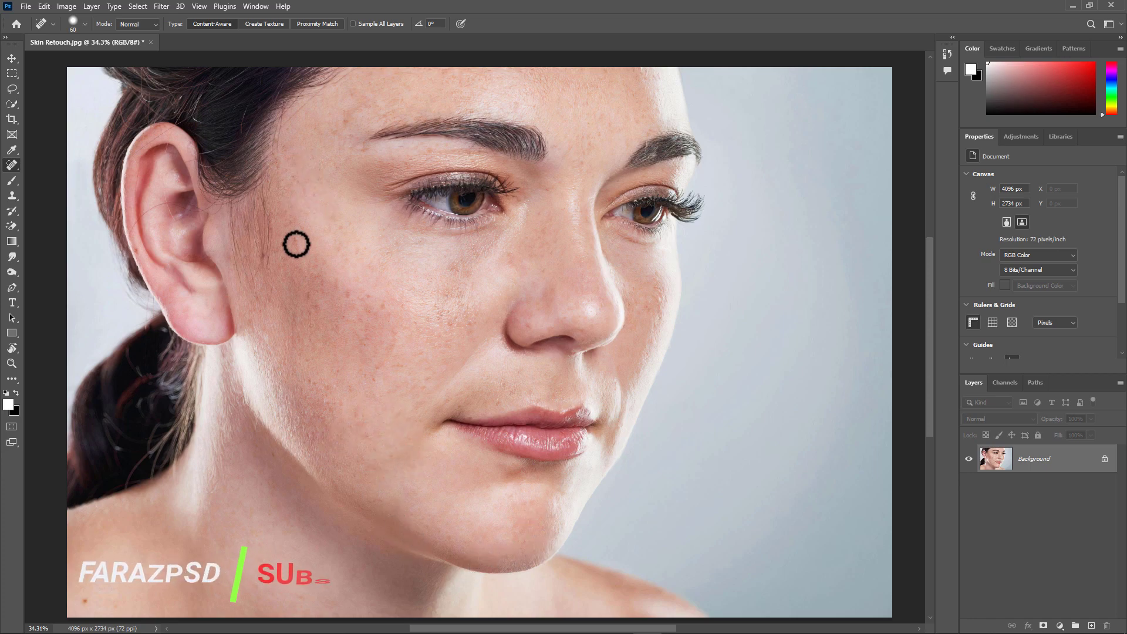
pyautogui.click(315, 274)
pyautogui.click(520, 370)
pyautogui.click(403, 365)
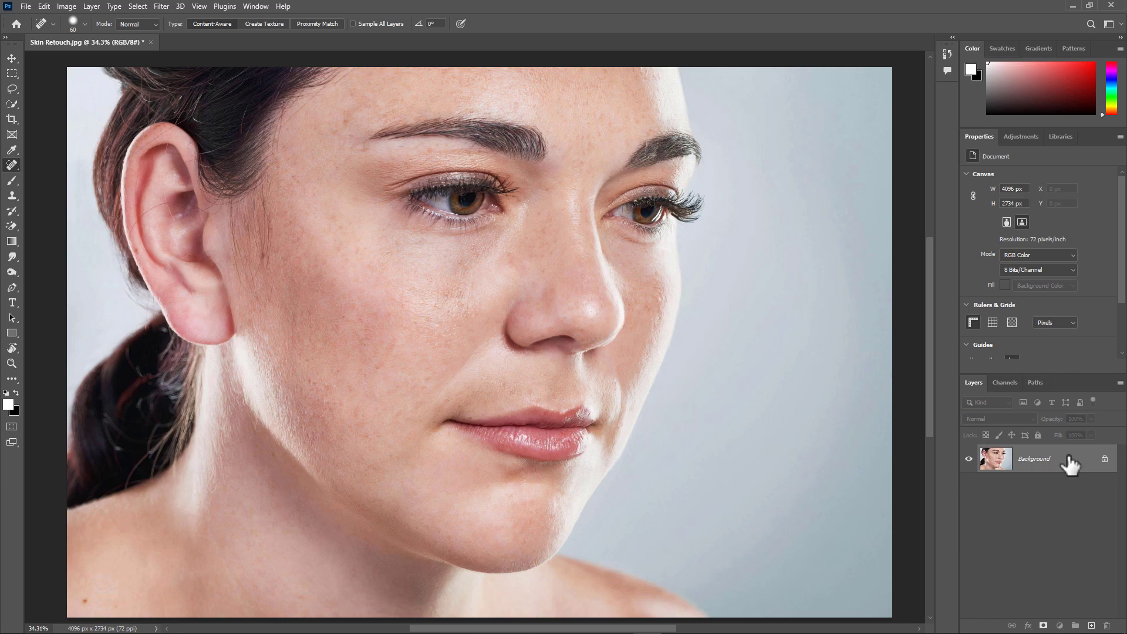
# Duplicate the Background layer twice and rename the lower copy Low Frequency
pyautogui.hotkey('ctrl', 'j')
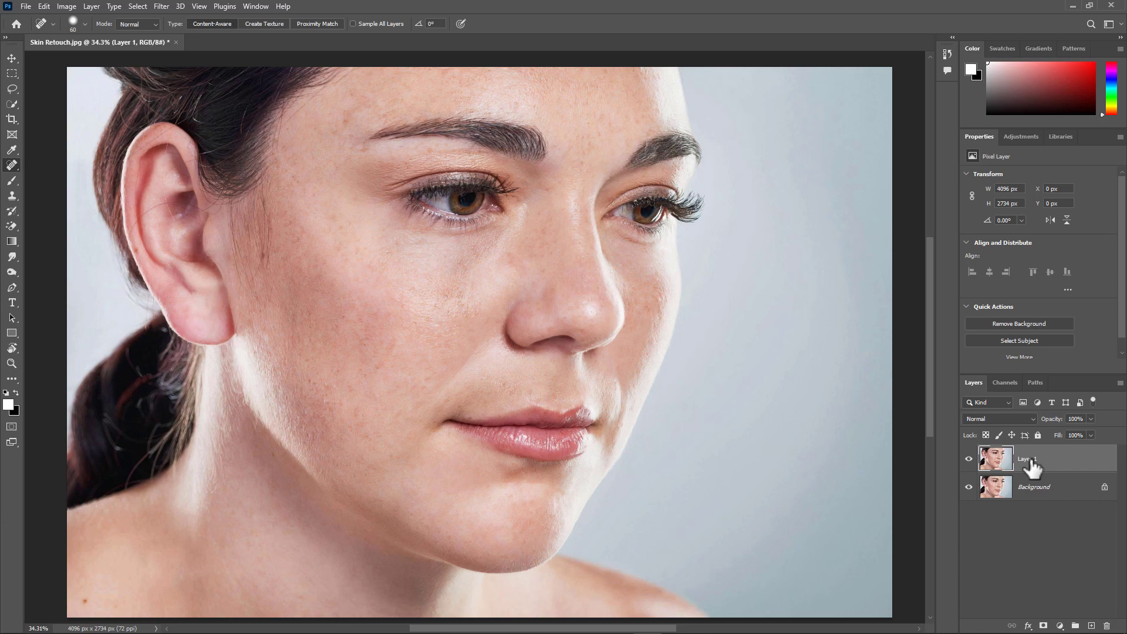
pyautogui.hotkey('ctrl', 'j')
pyautogui.click(1030, 491)
pyautogui.doubleClick(1026, 487)
pyautogui.write('Low Frequency')
pyautogui.press('Return')
# Rename the topmost layer copy High Frequency
pyautogui.doubleClick(1044, 459)
pyautogui.write('High Frequency')
pyautogui.press('Return')
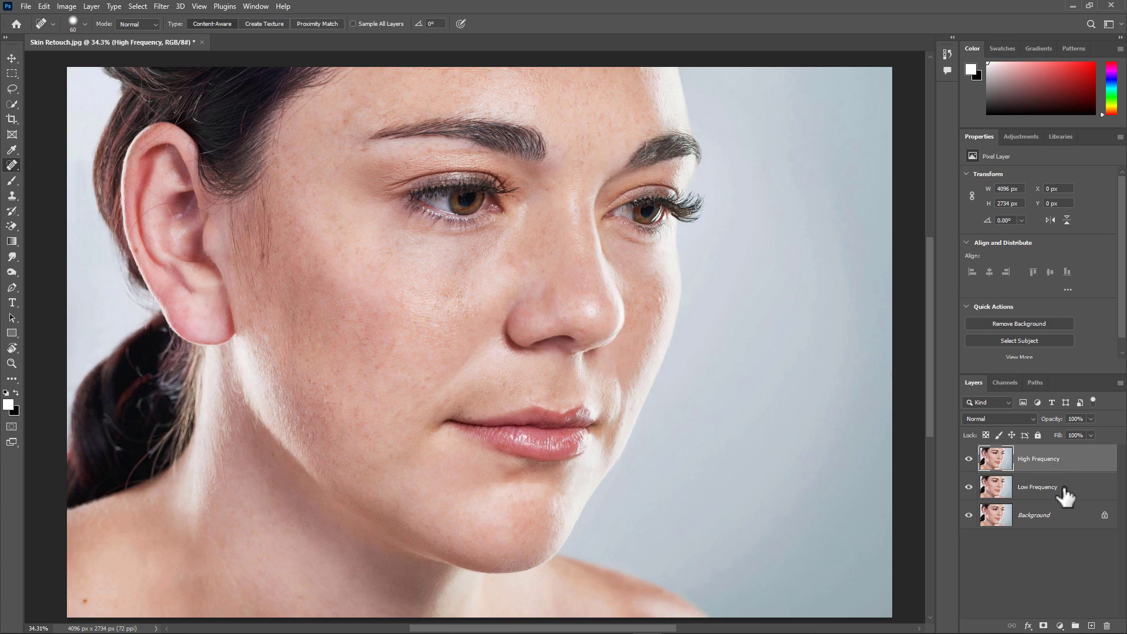
# Apply a slight Gaussian Blur to the Low Frequency layer, judging a low radius on the face in a 25% preview
pyautogui.click(1065, 494)
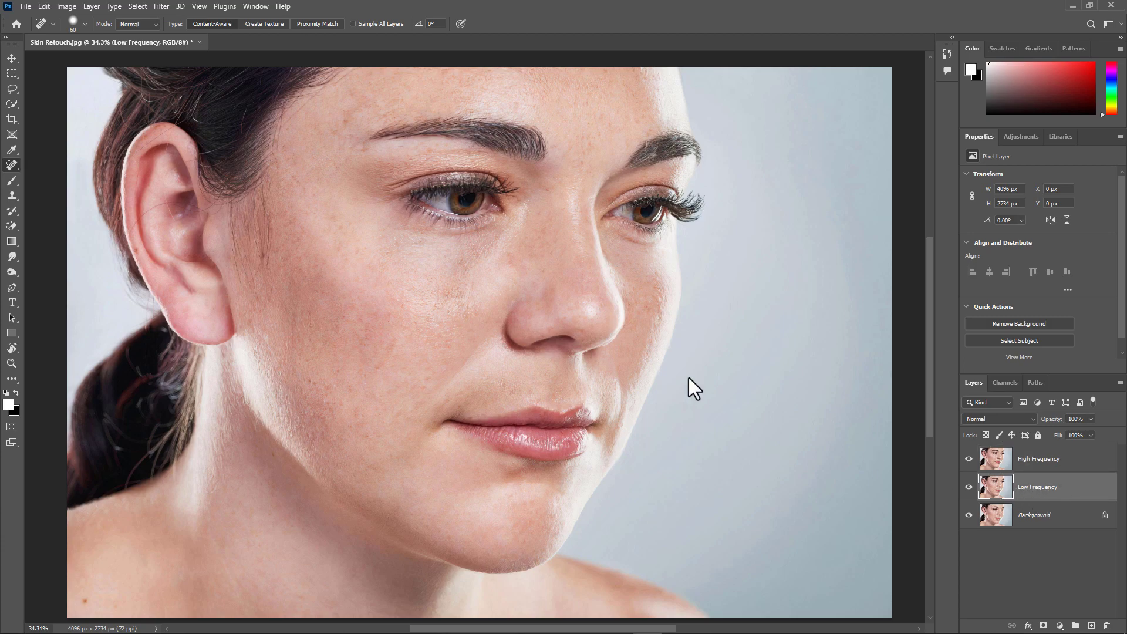
pyautogui.click(168, 8)
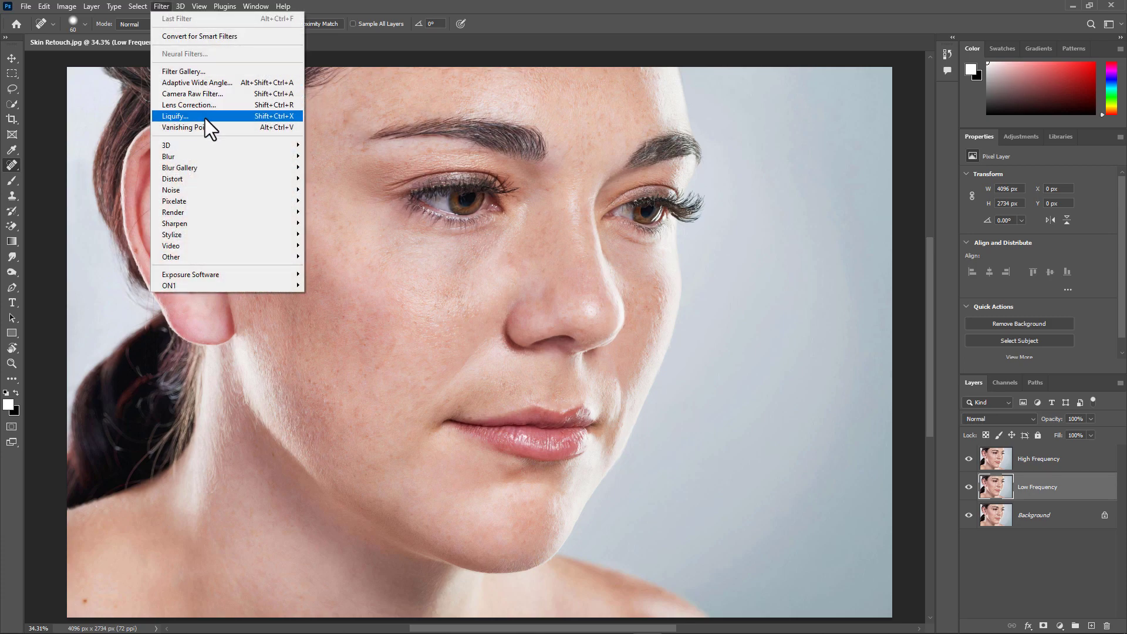
pyautogui.moveTo(211, 160)
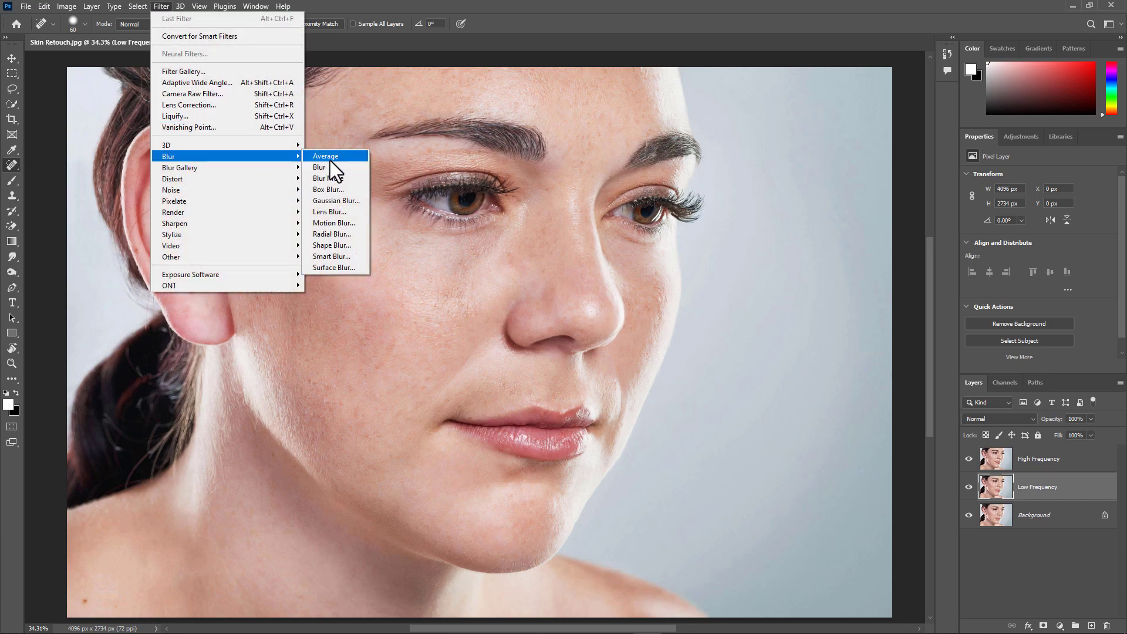
pyautogui.click(330, 199)
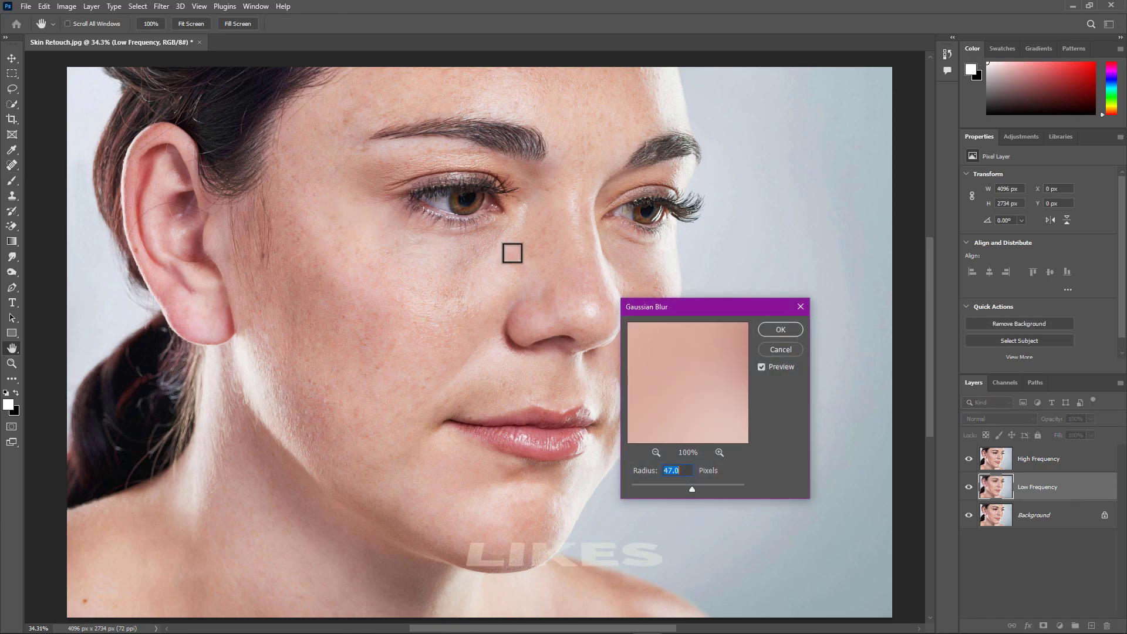
pyautogui.moveTo(687, 305); pyautogui.dragTo(678, 196)
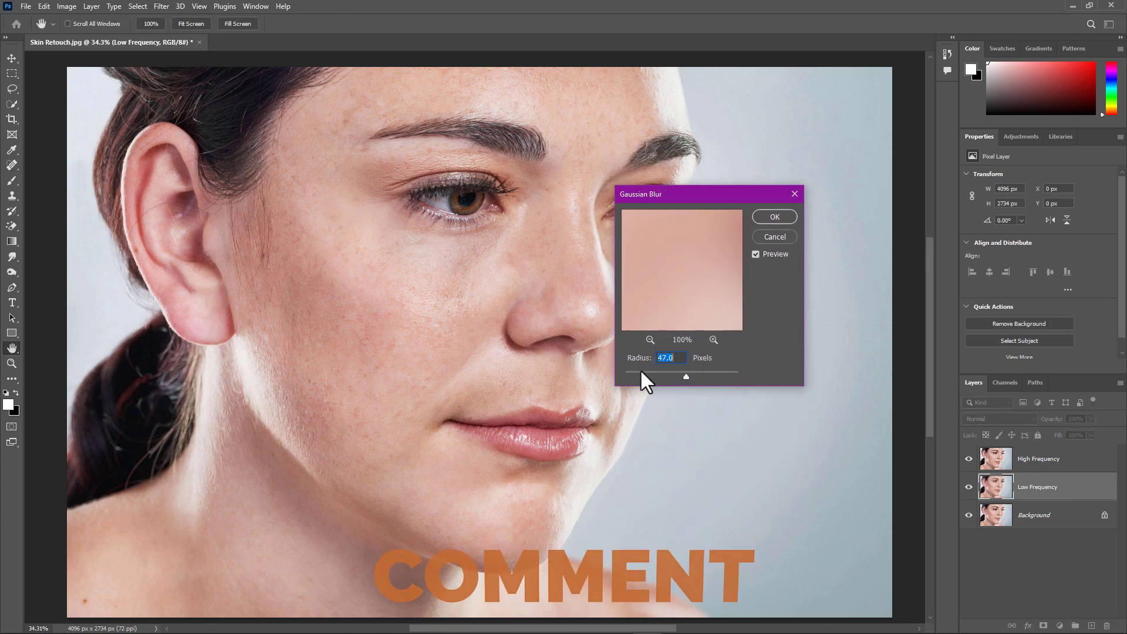
pyautogui.moveTo(638, 372); pyautogui.dragTo(601, 372)
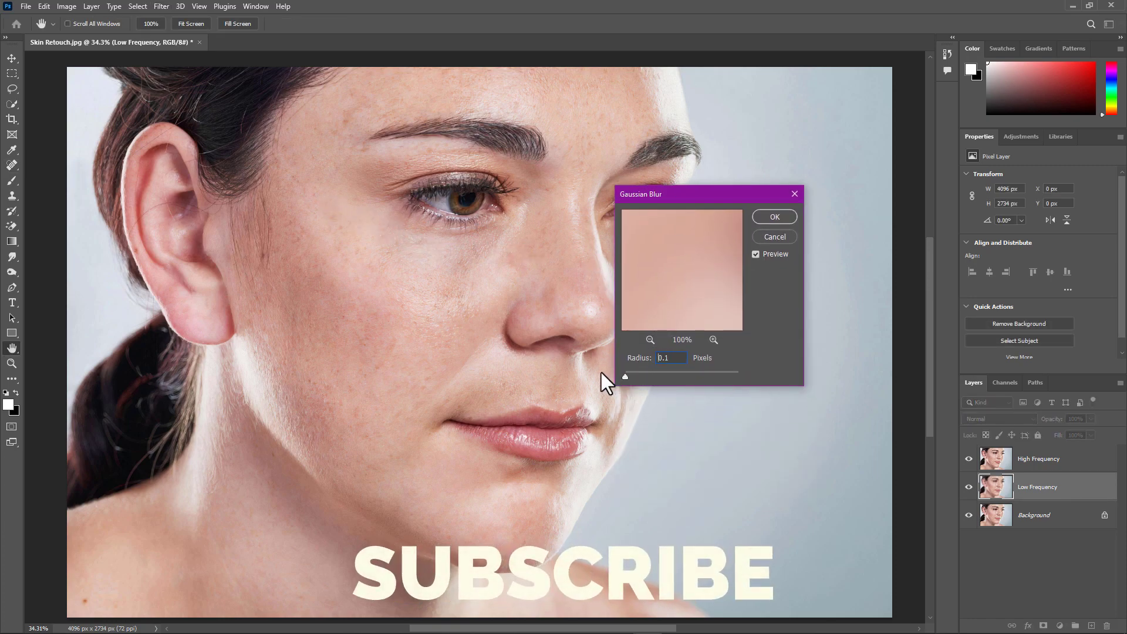
pyautogui.click(649, 340)
pyautogui.click(649, 339)
pyautogui.click(649, 340)
pyautogui.moveTo(672, 246); pyautogui.dragTo(710, 279)
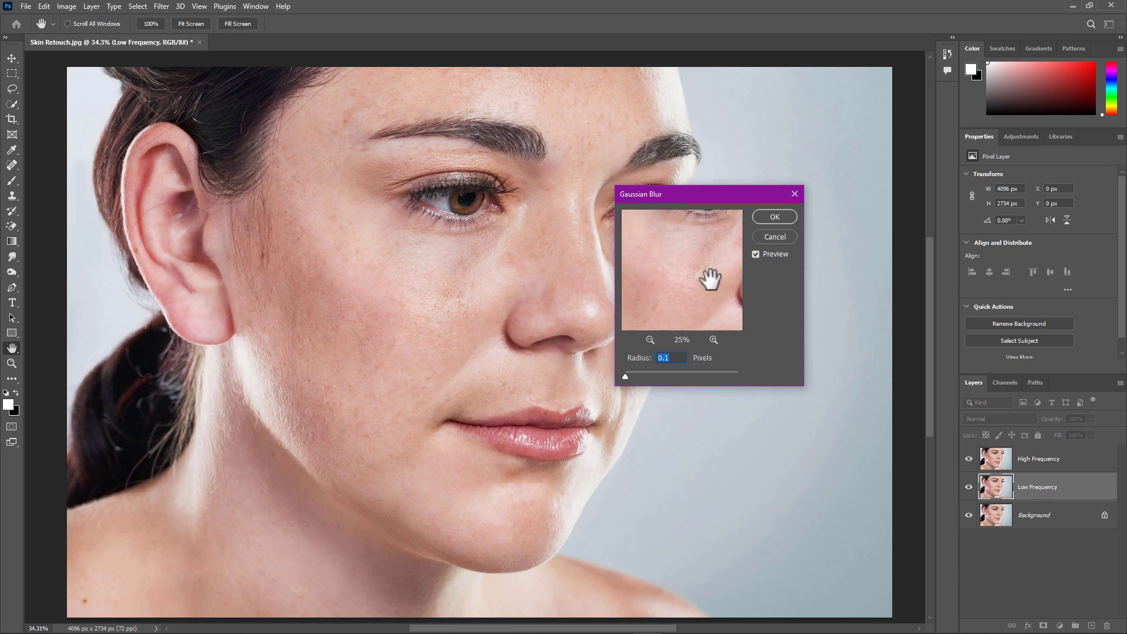
pyautogui.moveTo(626, 375); pyautogui.dragTo(625, 375)
pyautogui.click(756, 216)
pyautogui.press('j')
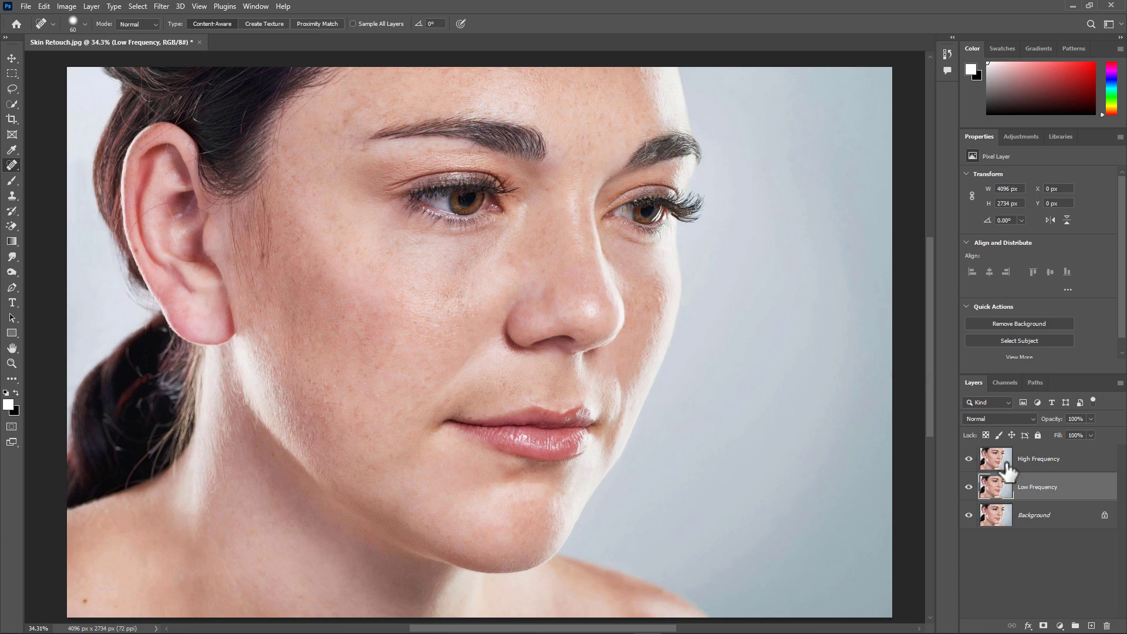
# Start Apply Image on the High Frequency layer with Low Frequency as the source layer
pyautogui.click(1029, 470)
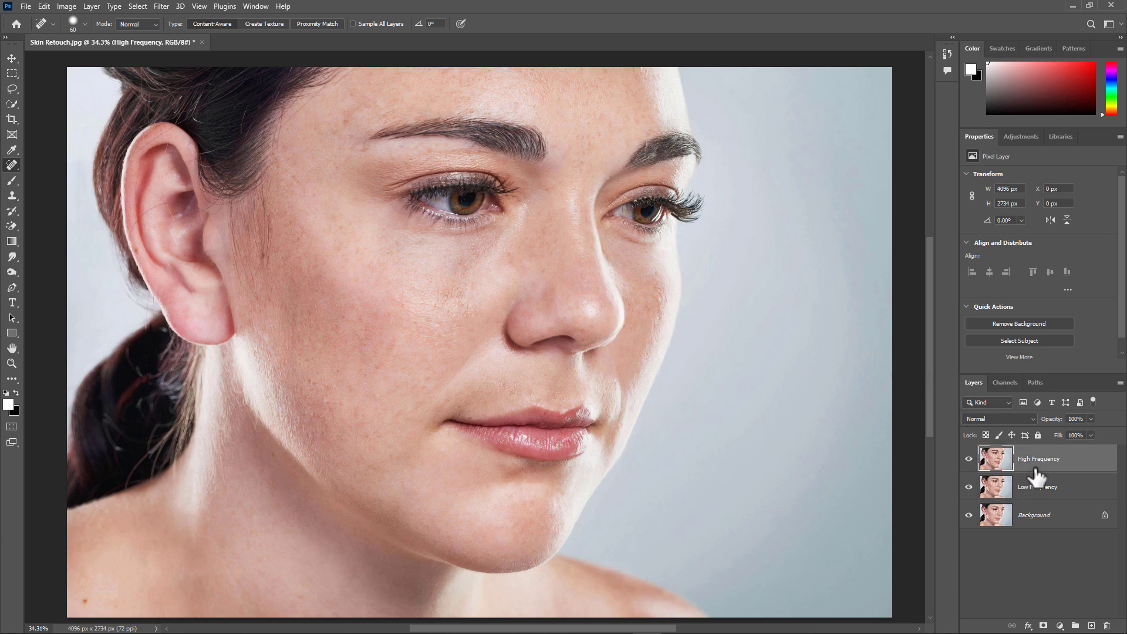
pyautogui.click(69, 8)
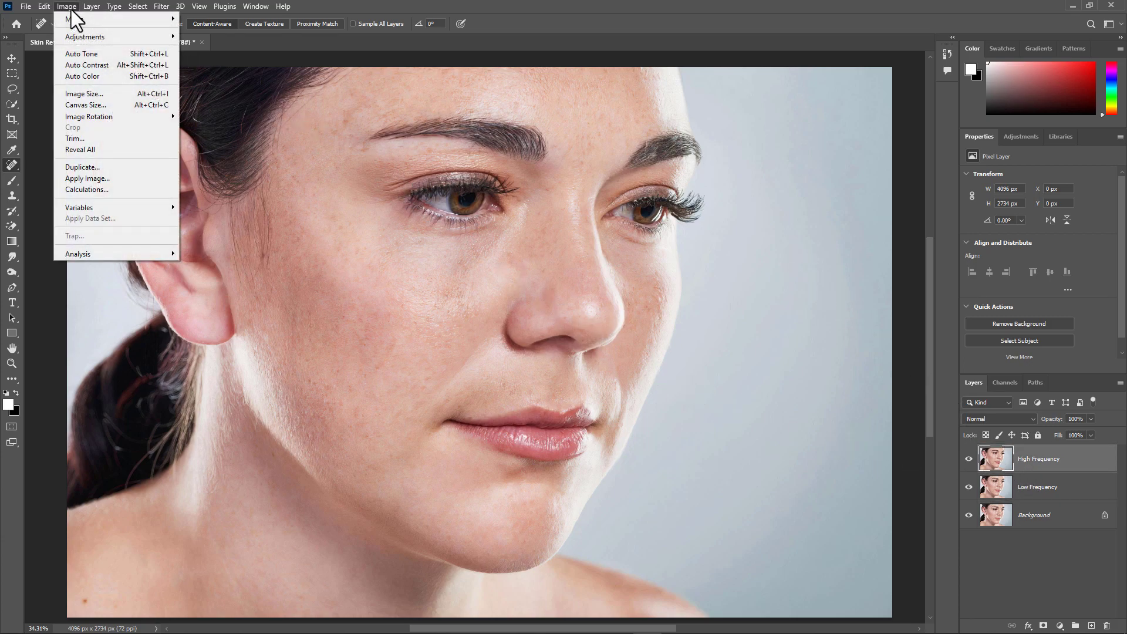
pyautogui.click(102, 178)
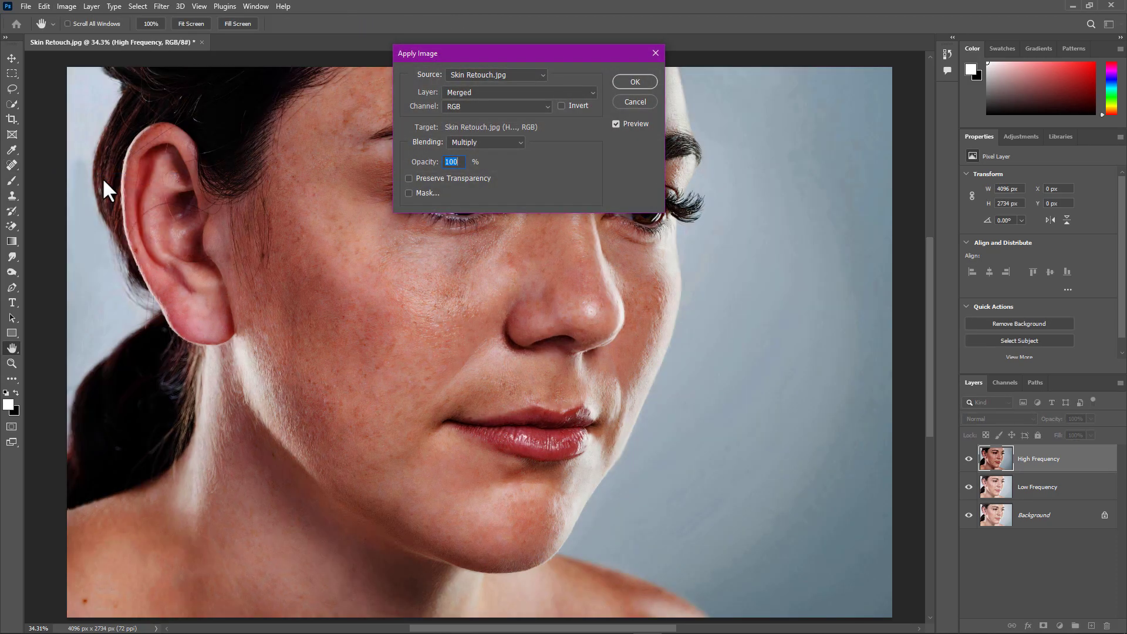
pyautogui.click(534, 94)
pyautogui.click(505, 133)
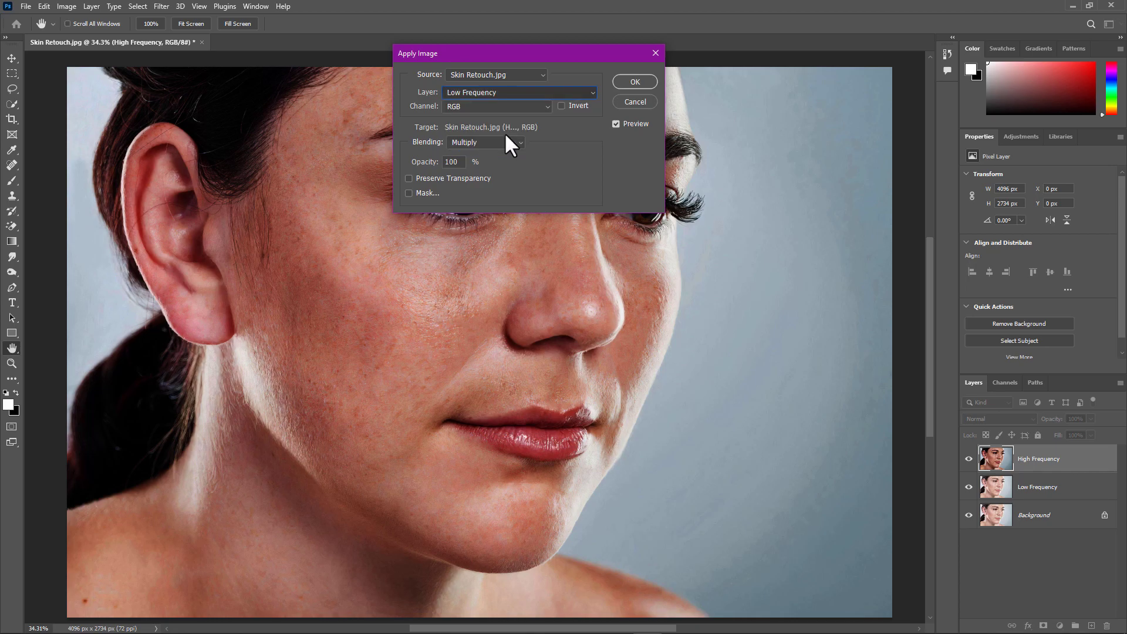
# Set the Apply Image blending to Add with scale 2, offset 0 and the source inverted, and apply it
pyautogui.click(510, 142)
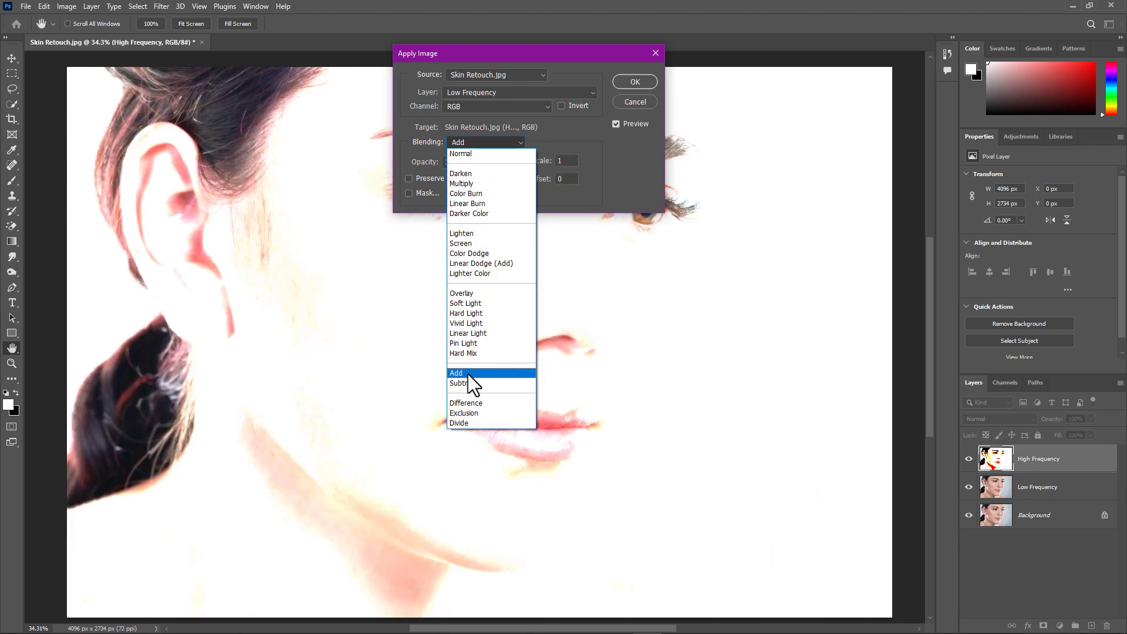
pyautogui.click(467, 374)
pyautogui.doubleClick(562, 160)
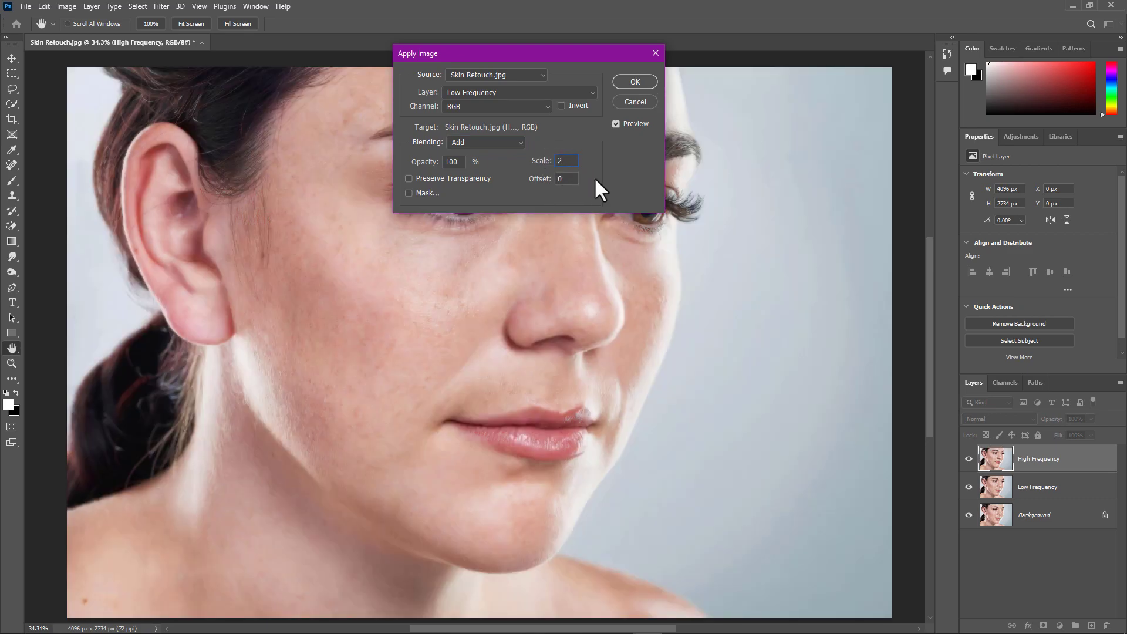
pyautogui.click(561, 105)
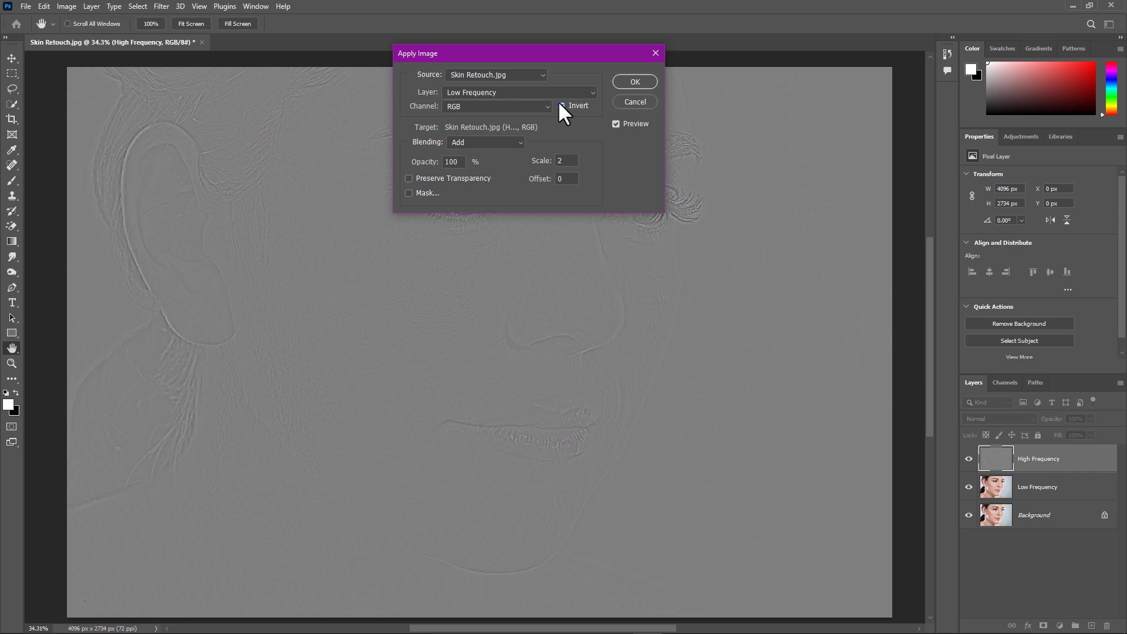
pyautogui.moveTo(562, 59); pyautogui.dragTo(776, 348)
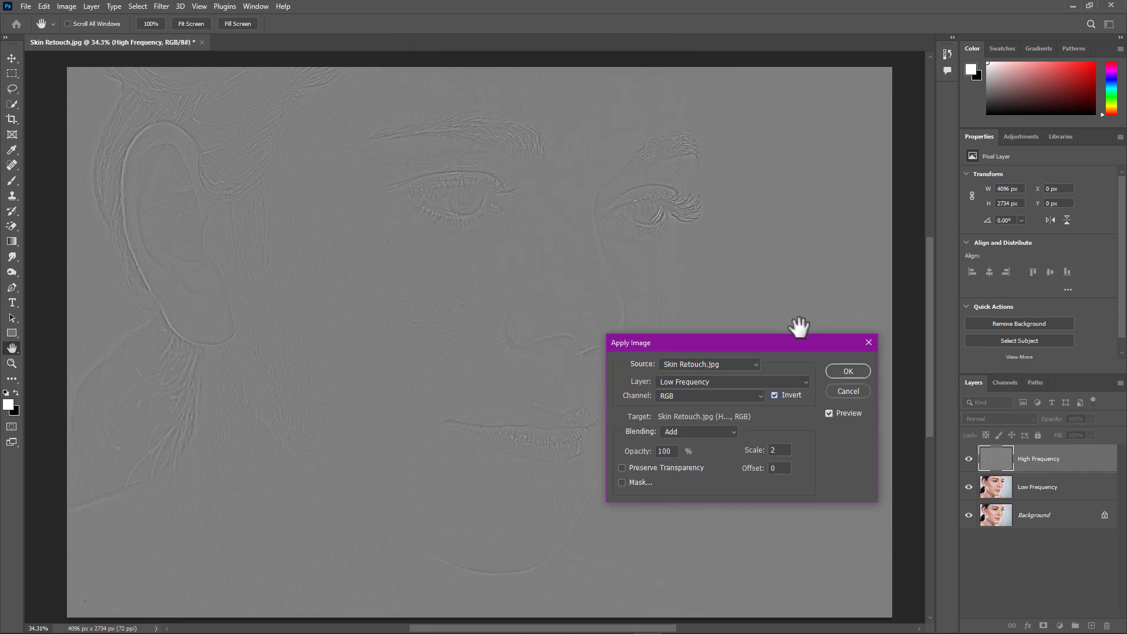
pyautogui.click(831, 373)
pyautogui.press('j')
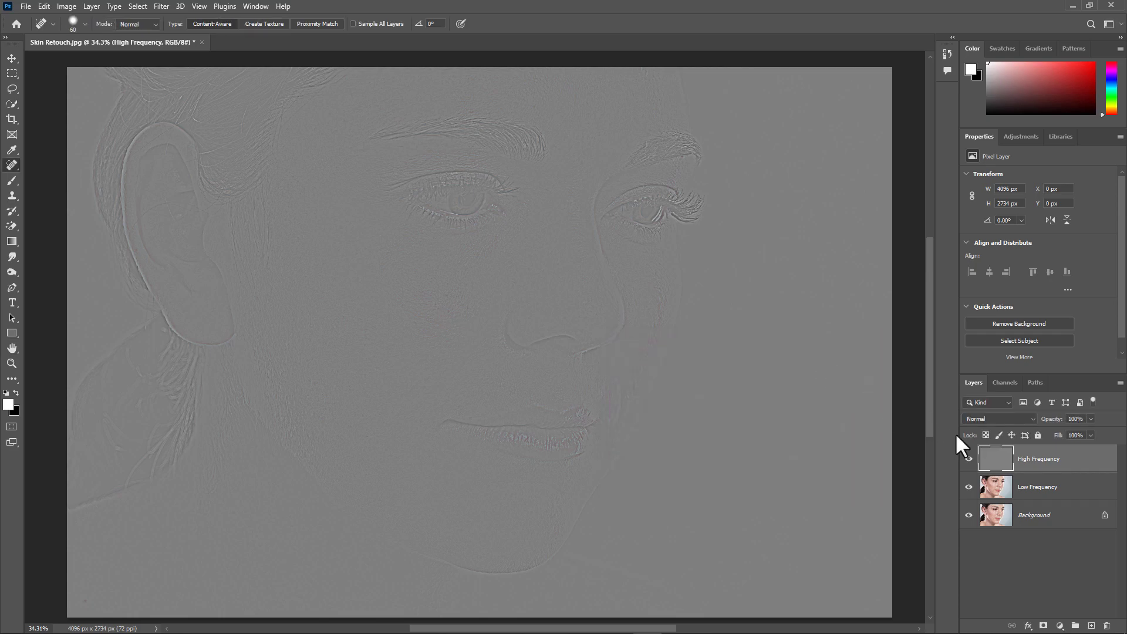
# Hide the High Frequency layer and choose the Mixer Brush for working on the Low Frequency layer
pyautogui.click(969, 460)
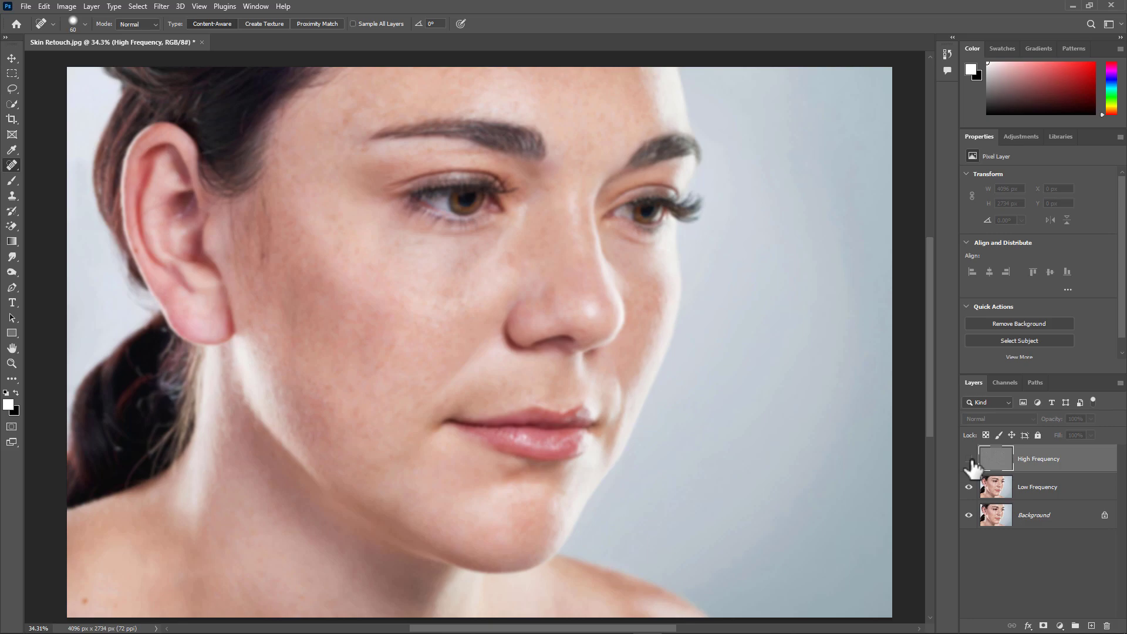
pyautogui.click(1037, 490)
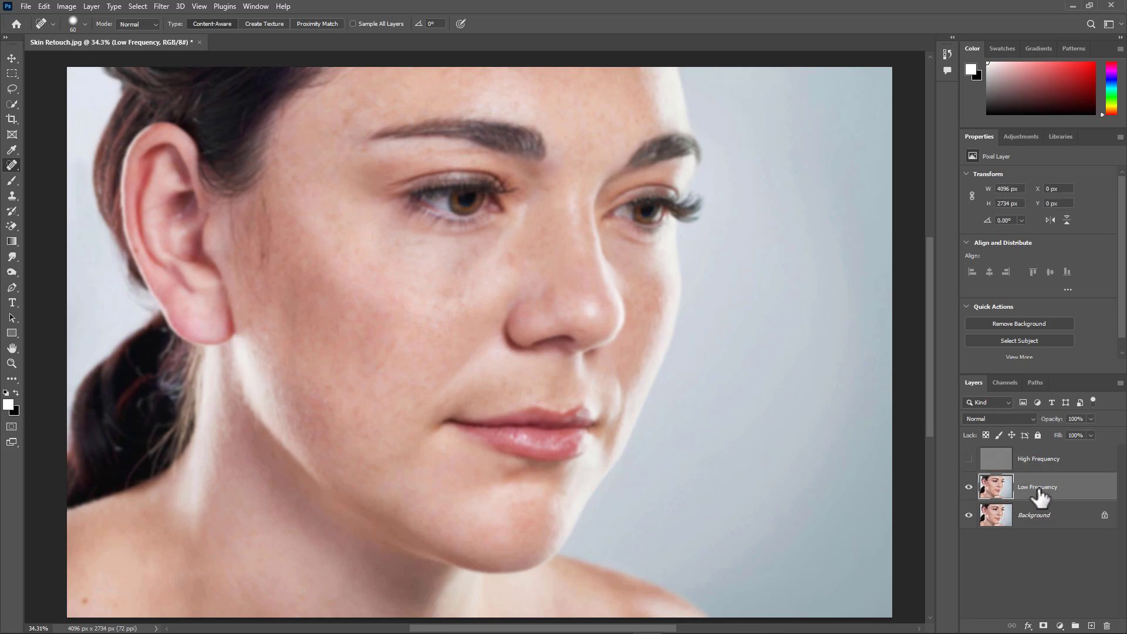
pyautogui.click(14, 181)
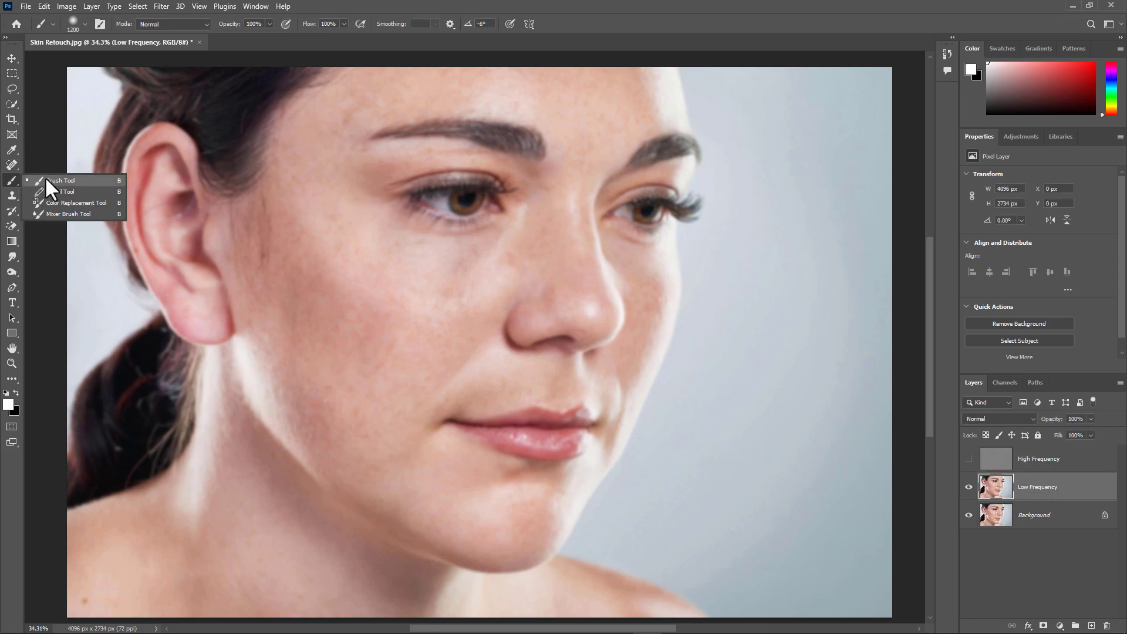
pyautogui.click(51, 214)
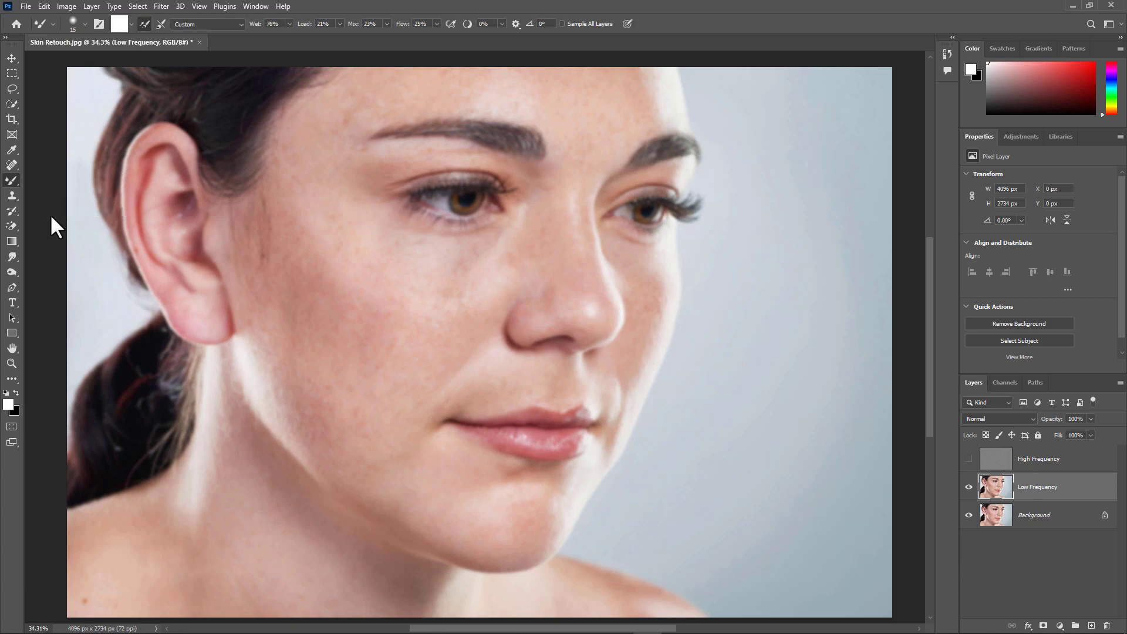
# Clean the Mixer Brush and have it cleaned instead of reloaded after each stroke
pyautogui.click(243, 24)
pyautogui.click(243, 24)
pyautogui.click(133, 23)
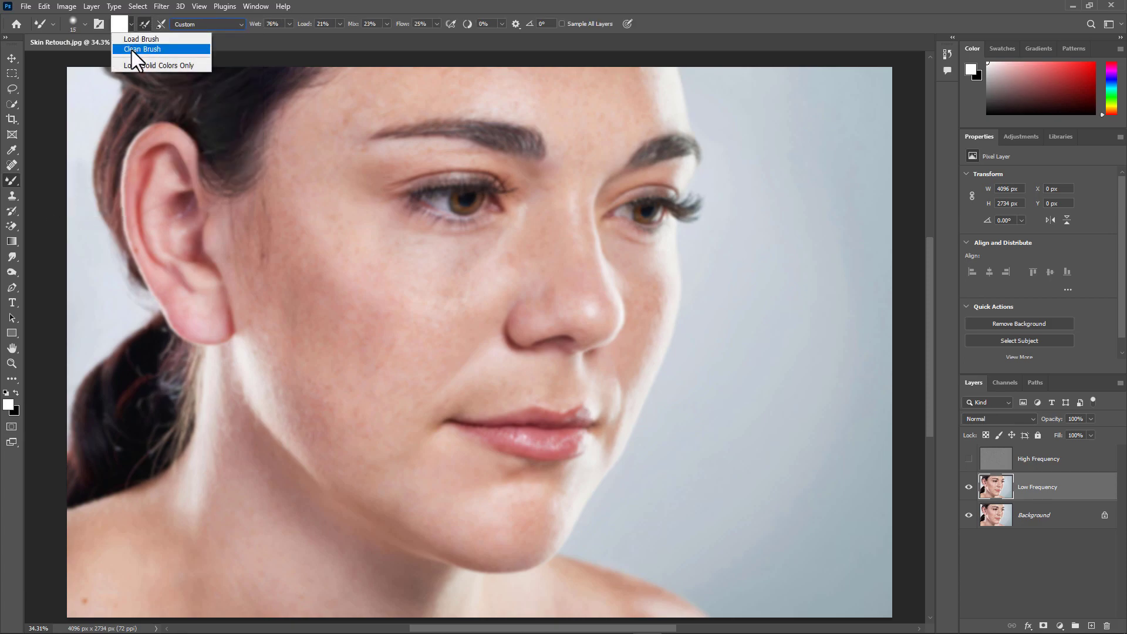
pyautogui.click(132, 50)
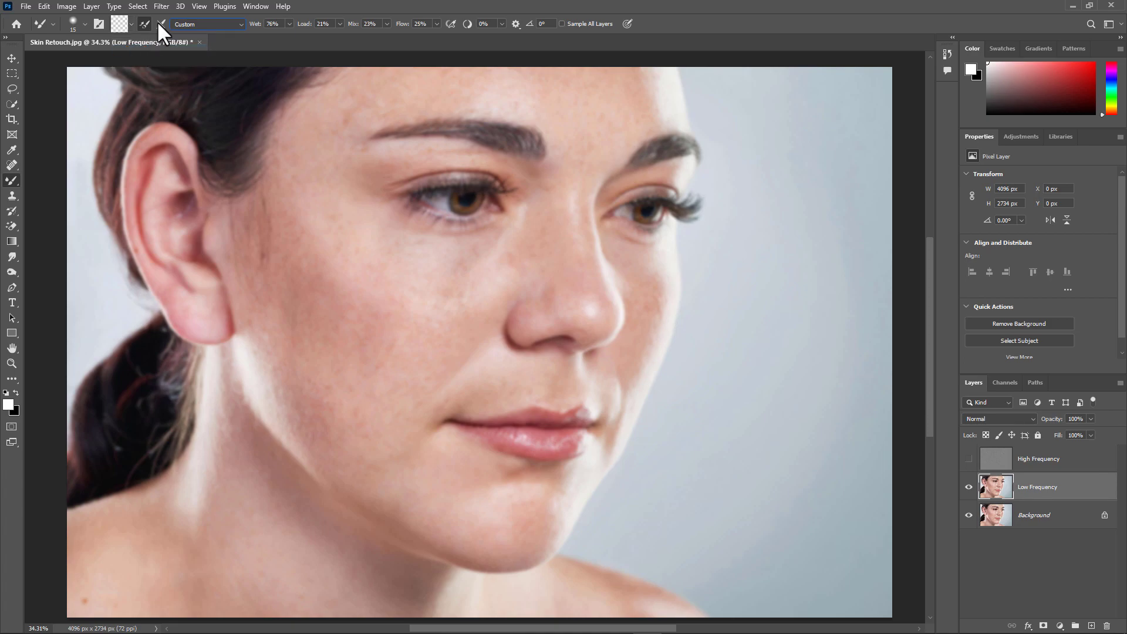
pyautogui.click(157, 23)
# Set the Mixer Brush to 8% wet, 75% load, 90% mix and 100% flow
pyautogui.click(273, 25)
pyautogui.write('75')
pyautogui.click(362, 25)
pyautogui.write('90')
pyautogui.click(419, 27)
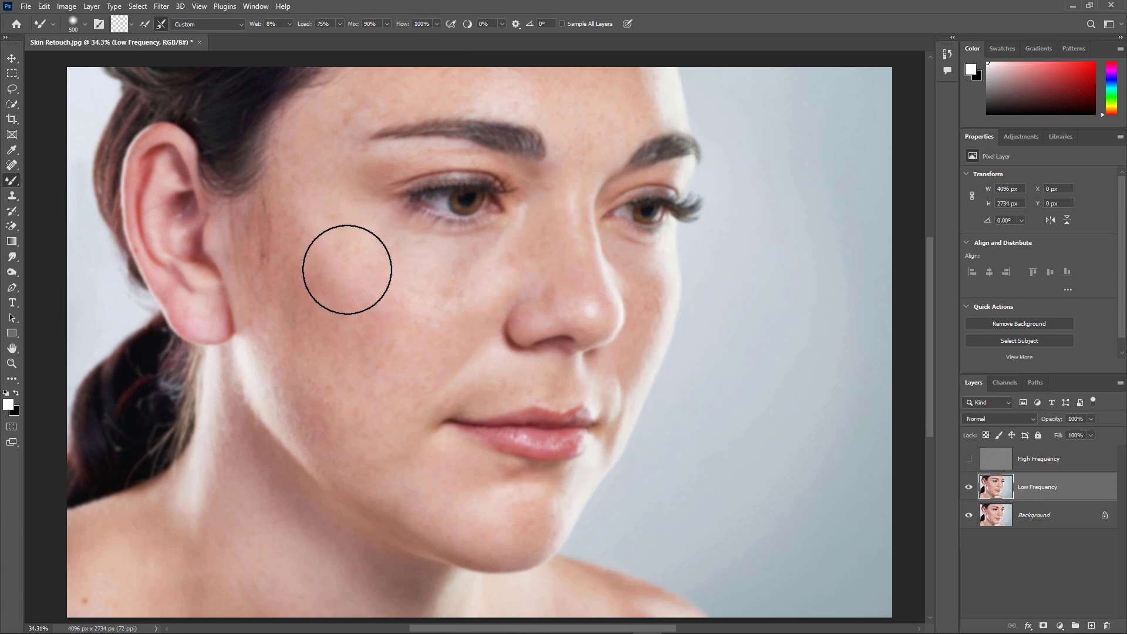
# Smooth the cheek, under-eye, nose and chin skin on the Low Frequency layer with a Mixer Brush of about 250 px
pyautogui.press('[')
pyautogui.press('[')
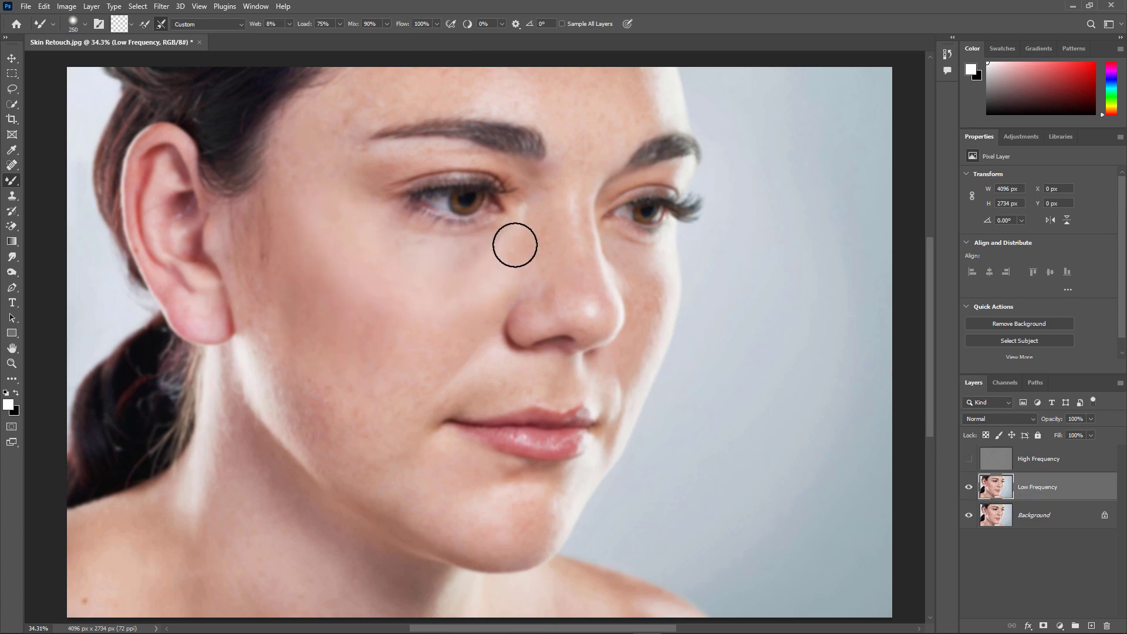
pyautogui.press(']')
pyautogui.moveTo(399, 352)
pyautogui.mouseDown()
pyautogui.moveTo(329, 304)
pyautogui.moveTo(324, 416)
pyautogui.moveTo(281, 276)
pyautogui.moveTo(393, 469)
pyautogui.moveTo(432, 449)
pyautogui.moveTo(488, 515)
pyautogui.mouseUp()
pyautogui.press('[')
pyautogui.press('[')
pyautogui.press(']')
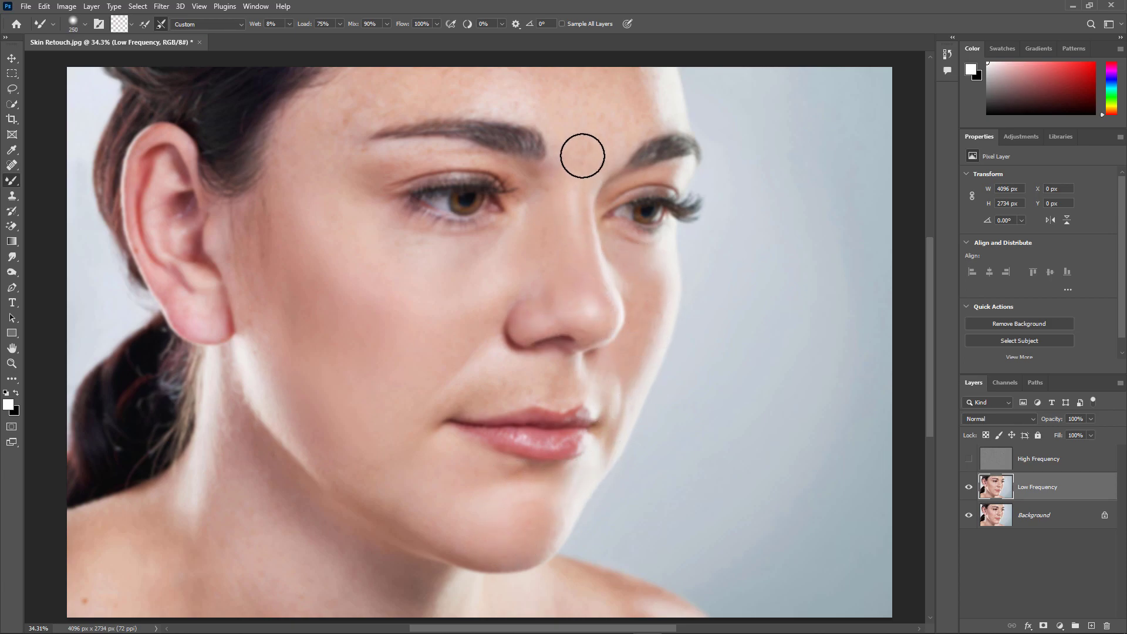
# Blend the forehead skin tones on the Low Frequency layer with a Mixer Brush of about 300 to 400 px
pyautogui.scroll(2, 528, 185)
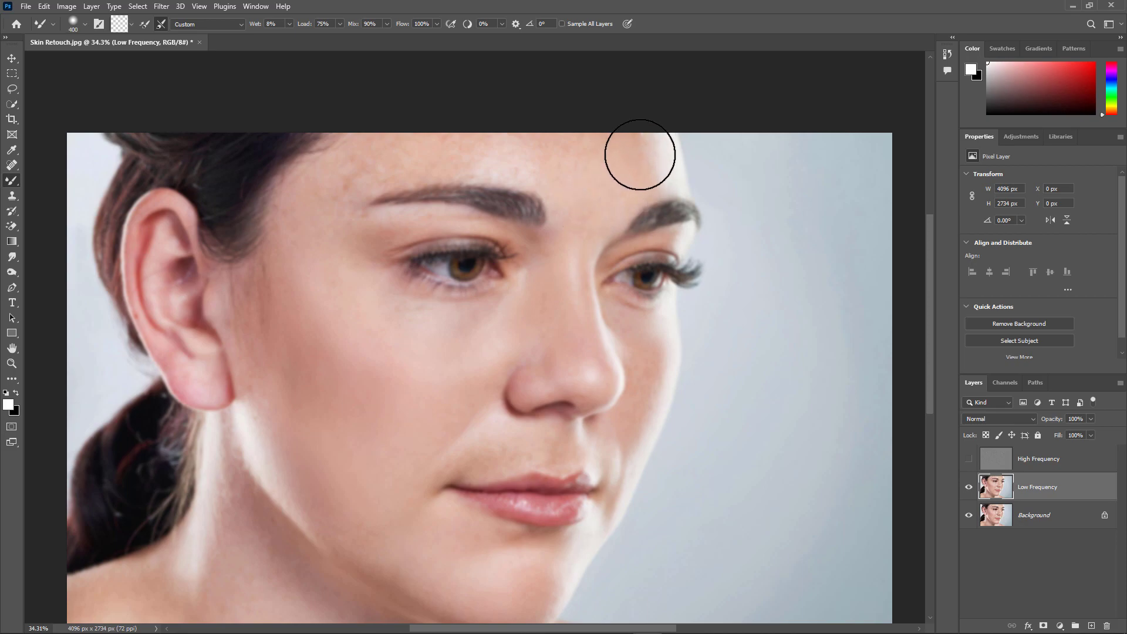
pyautogui.press(']')
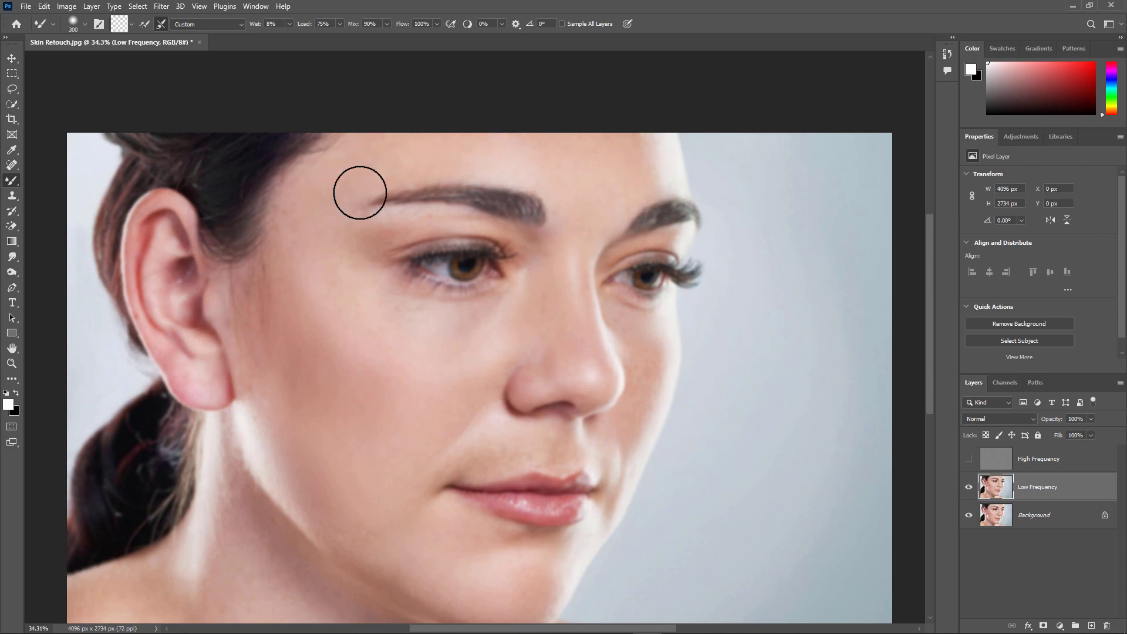
pyautogui.press('[')
# Smooth the skin around the mouth and along the neck with the Mixer Brush, enlarging it to 400 px for the neck
pyautogui.scroll(-3, 235, 299)
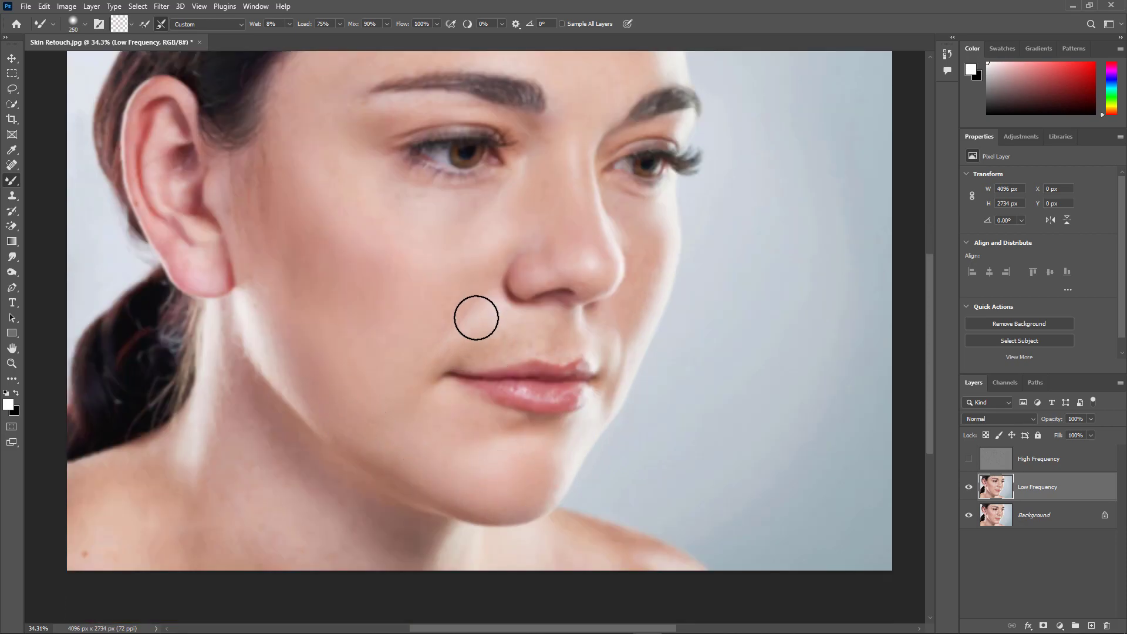
pyautogui.press('[')
pyautogui.press('[')
pyautogui.press('[')
pyautogui.press(']')
pyautogui.press(']')
pyautogui.press(']')
pyautogui.press(']')
pyautogui.press(']')
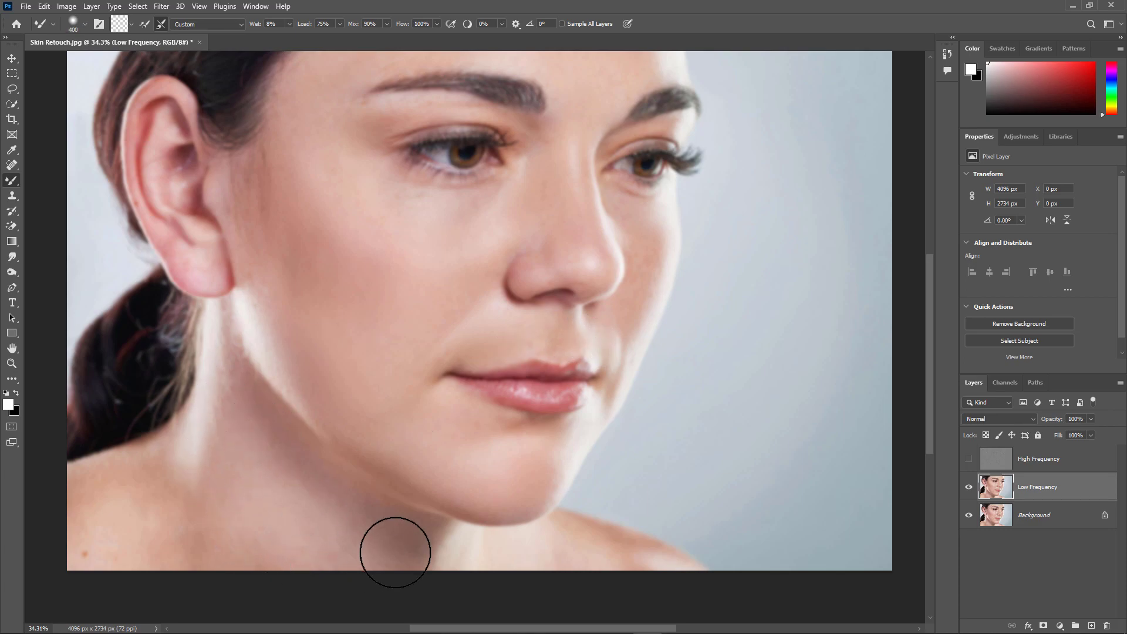
# Show the High Frequency layer again and set its blend mode to Linear Light
pyautogui.press('z')
pyautogui.rightClick(620, 411)
pyautogui.click(630, 417)
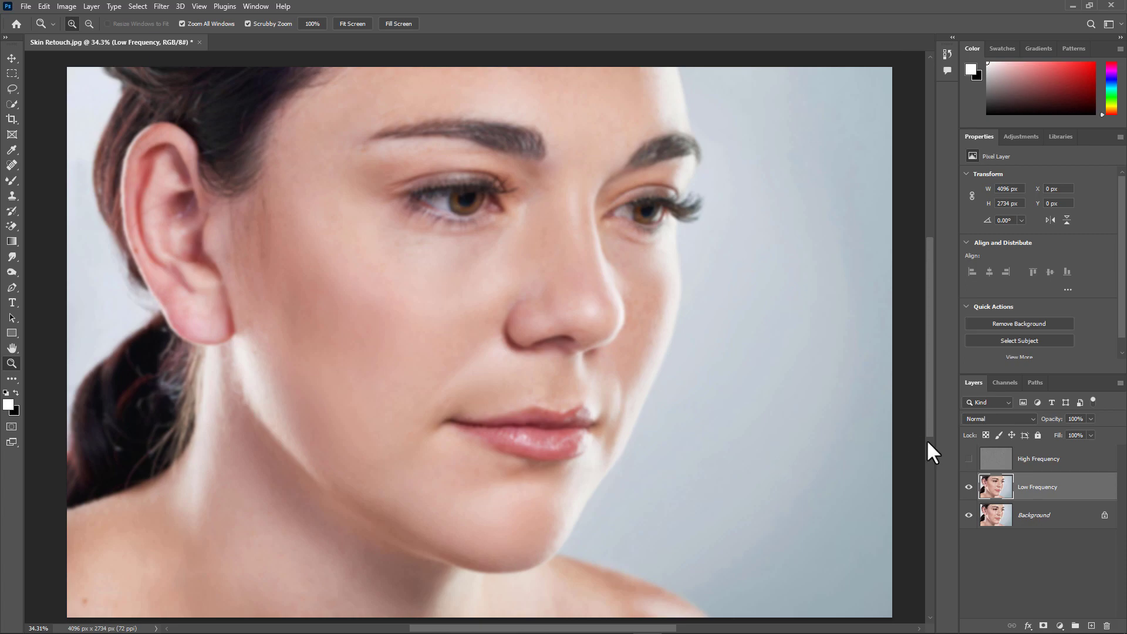
pyautogui.click(969, 458)
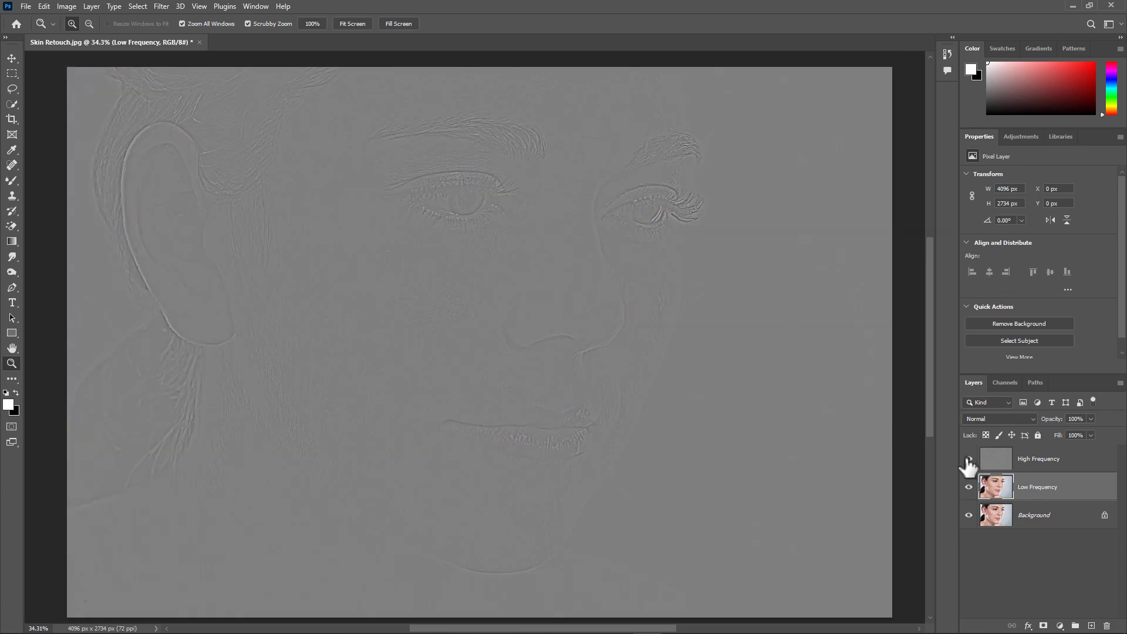
pyautogui.click(1034, 470)
pyautogui.click(1016, 419)
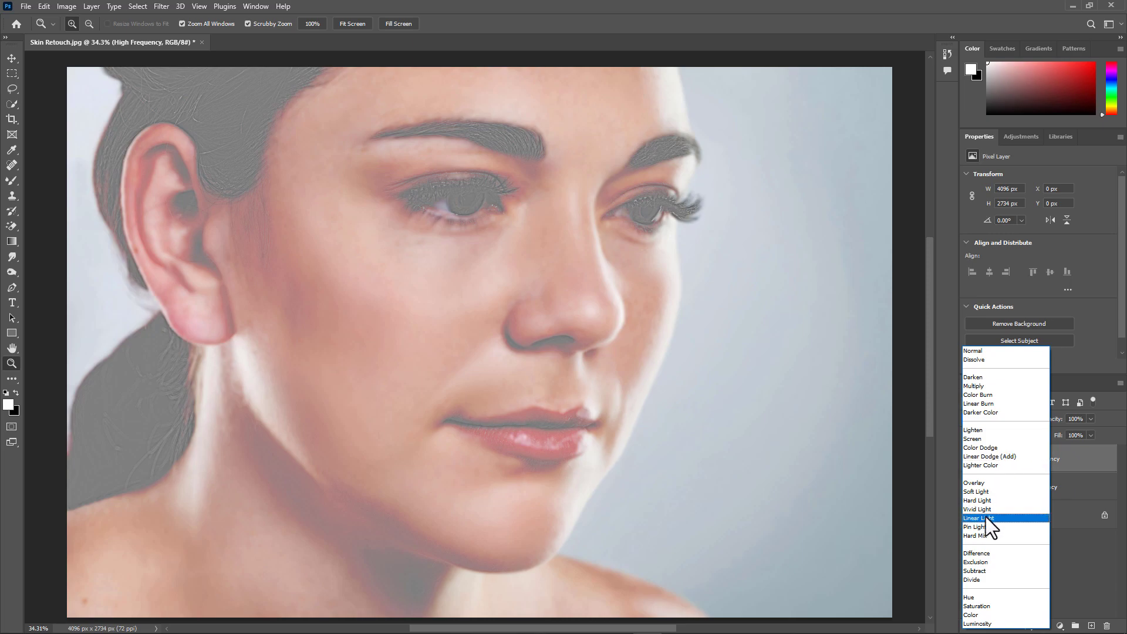
pyautogui.click(985, 517)
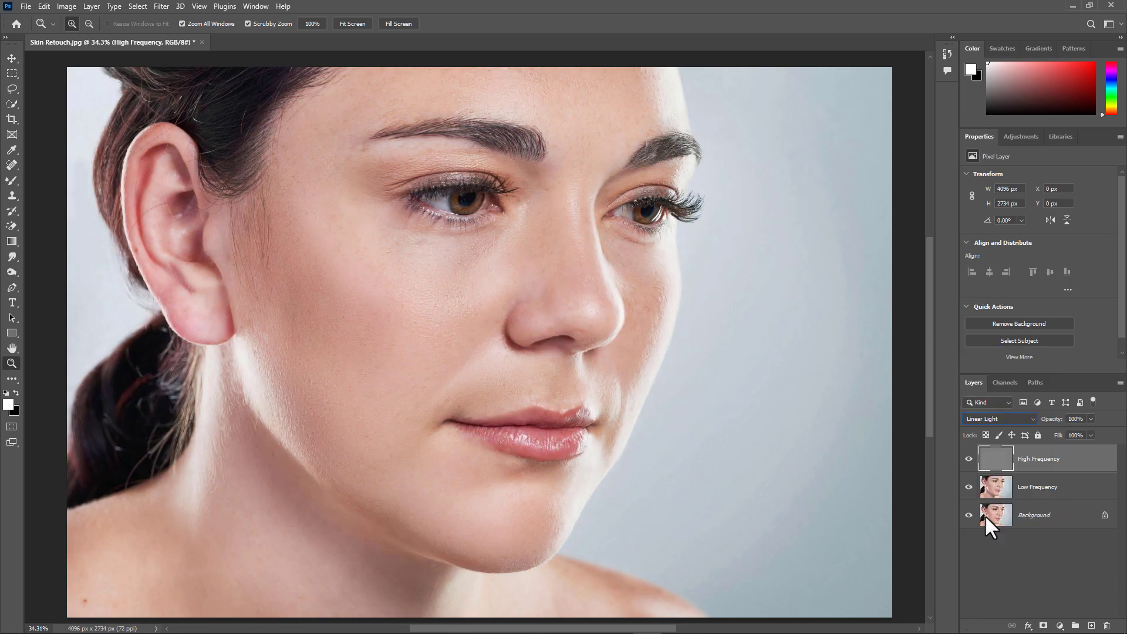
# Select the High Frequency and Low Frequency layers together
pyautogui.keyDown('shift'); pyautogui.click(1043, 487); pyautogui.keyUp('shift')
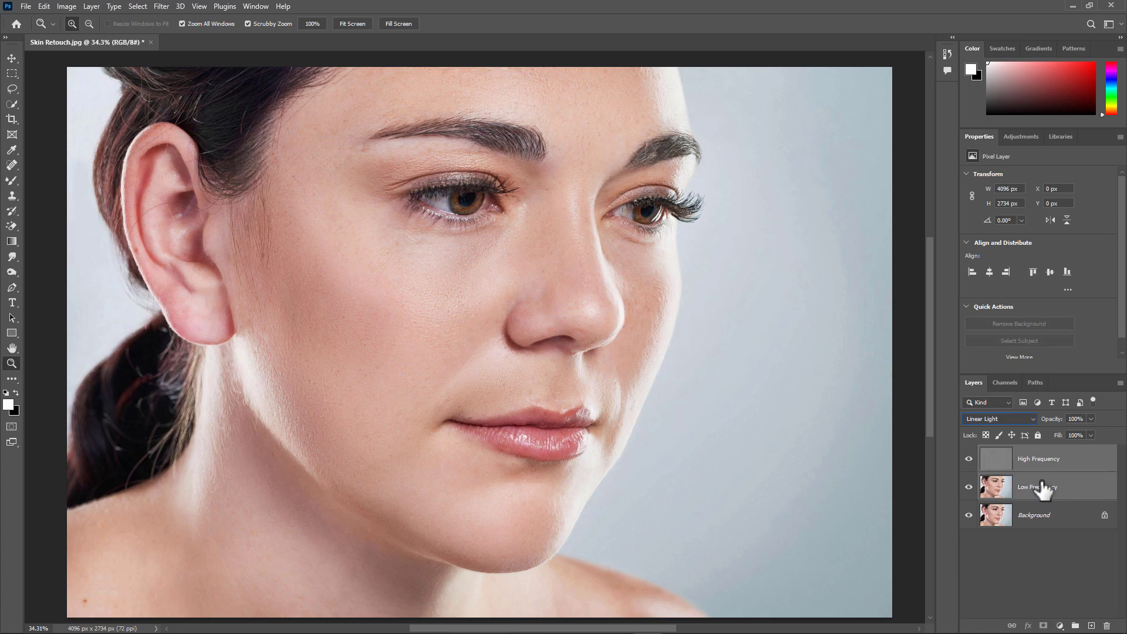